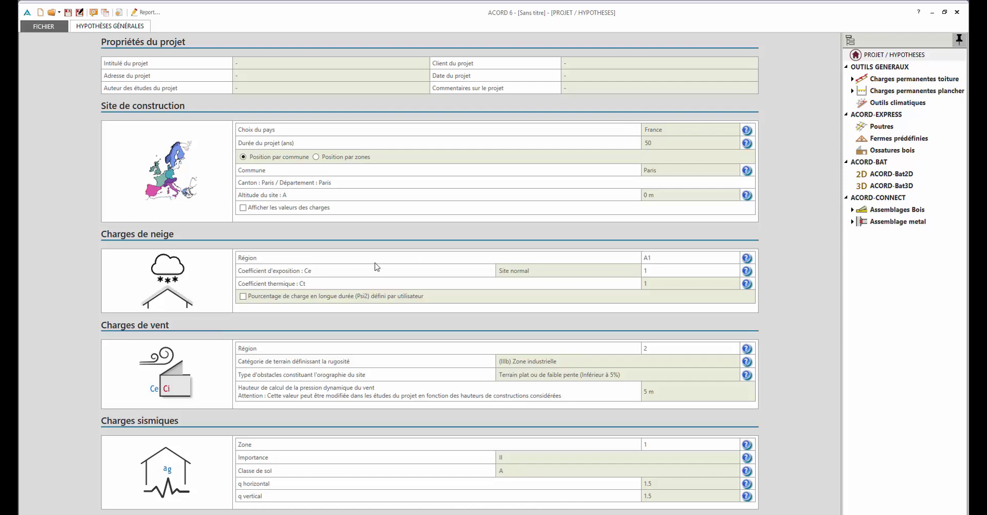
- Start a new purlin (panne) beam study and set its total length to 3 m
{"action": "left_click", "coordinate": [881, 126]}
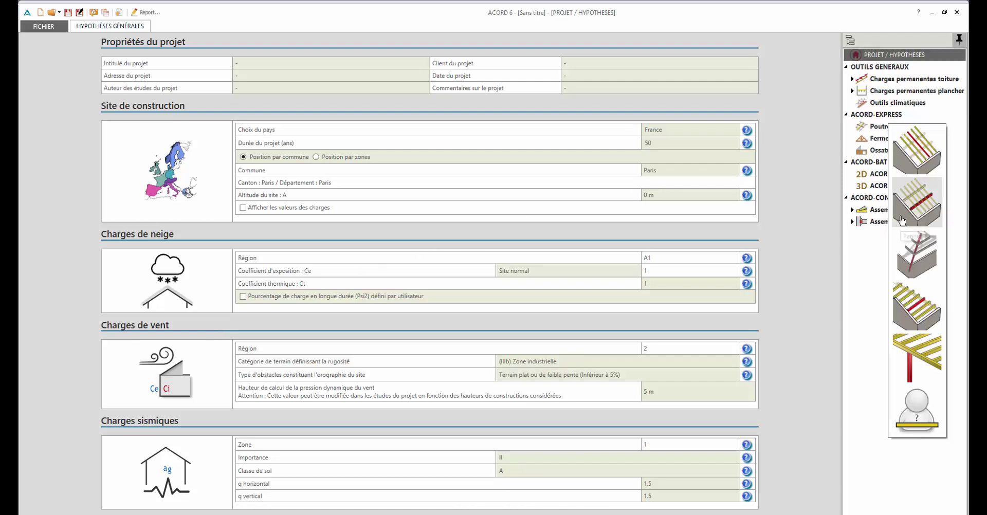
{"action": "left_click", "coordinate": [902, 218]}
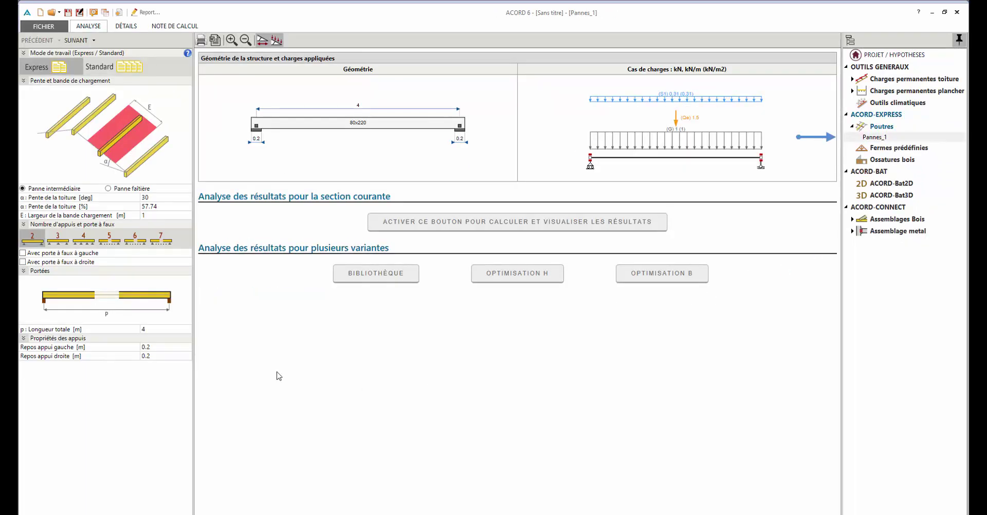
{"action": "left_click", "coordinate": [165, 330]}
{"action": "type", "text": "3"}
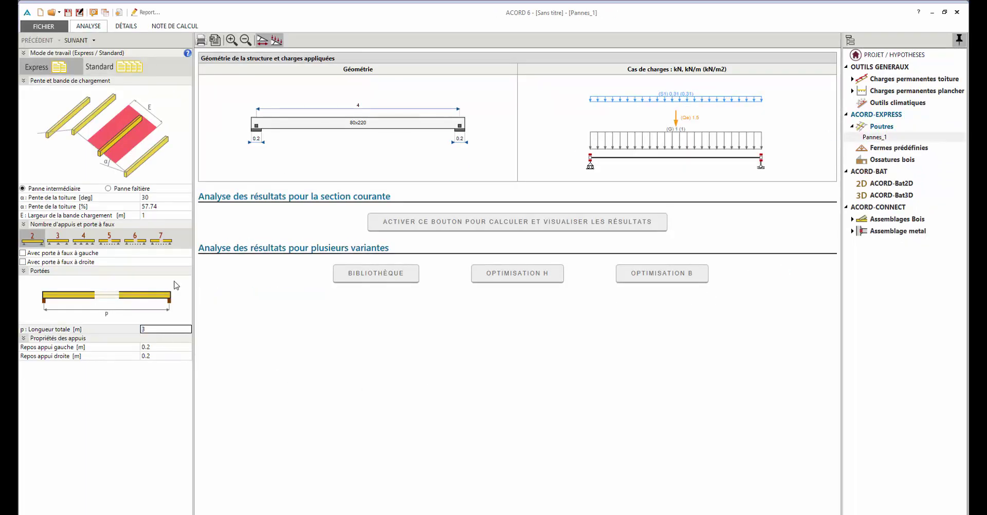
- Set the purlin's timber material to Résineux C24 and proceed to the load definition
{"action": "left_click", "coordinate": [75, 41]}
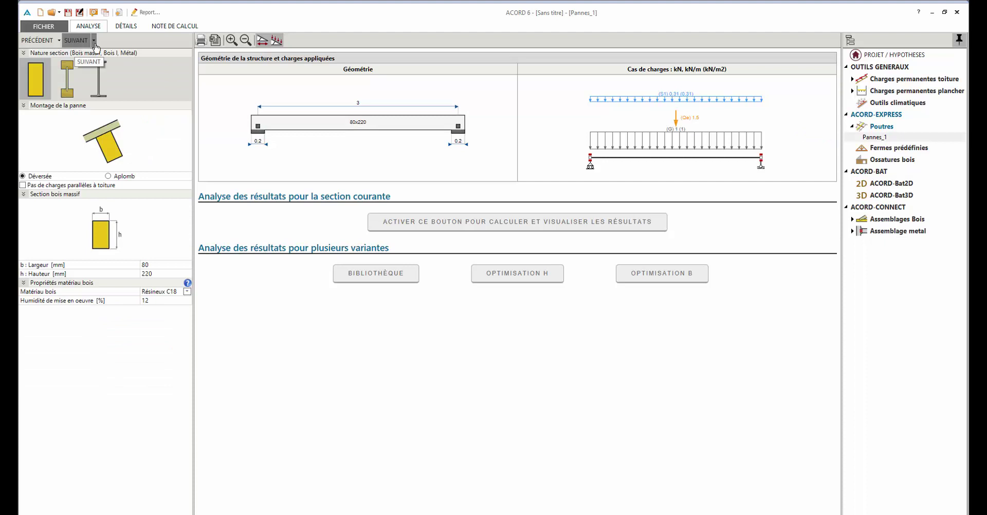
{"action": "left_click", "coordinate": [187, 291]}
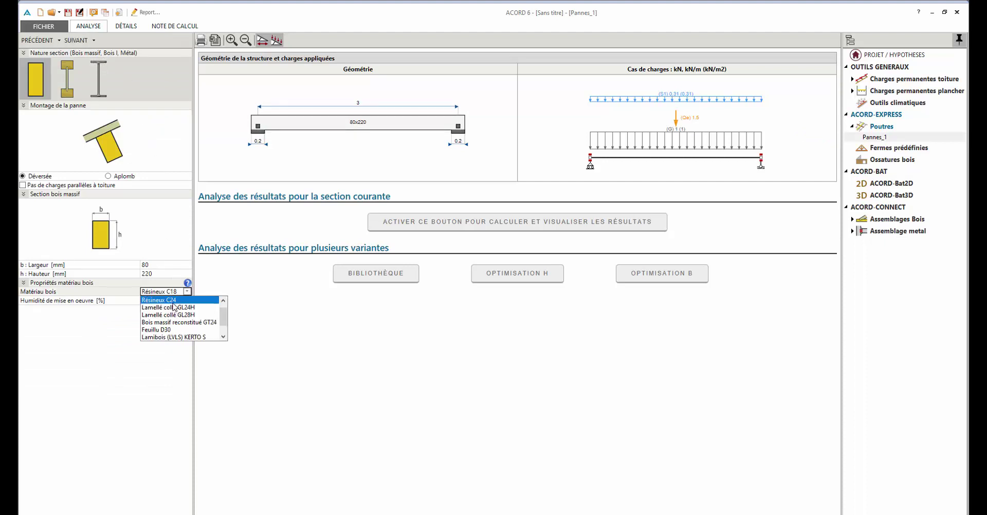
{"action": "left_click", "coordinate": [176, 308]}
{"action": "left_click", "coordinate": [77, 41]}
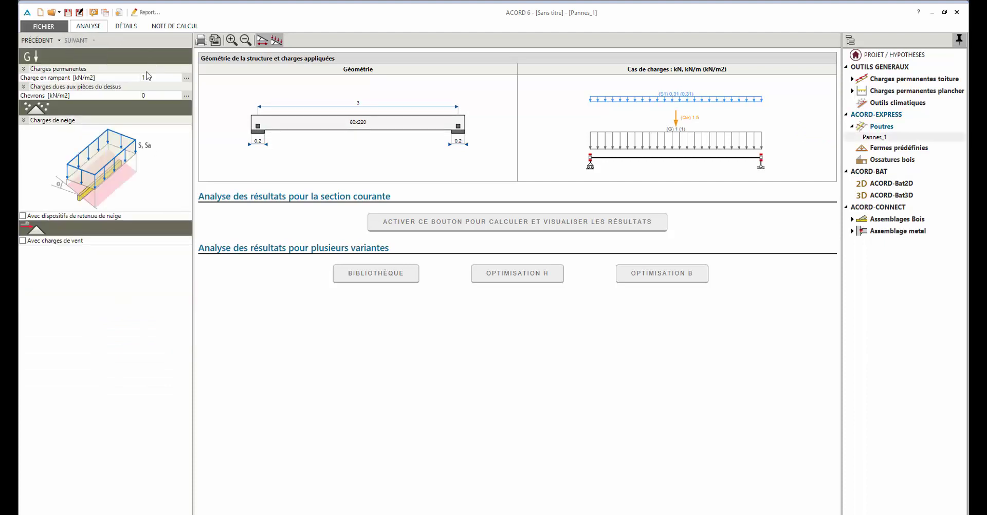
- Calculate the purlin and optimise its section height, adopting the 80x200 Résineux C24 variant with recalculated results
{"action": "left_click", "coordinate": [399, 222]}
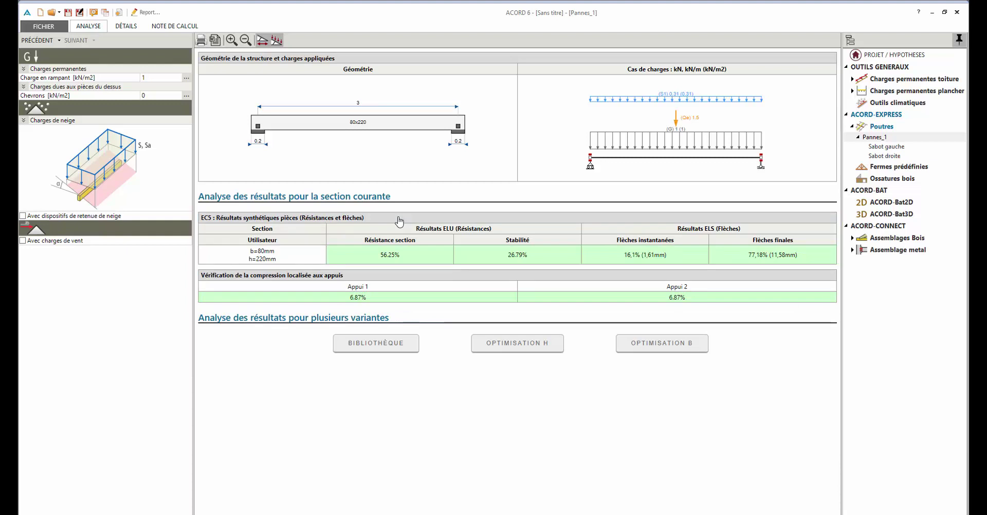
{"action": "left_click", "coordinate": [532, 343]}
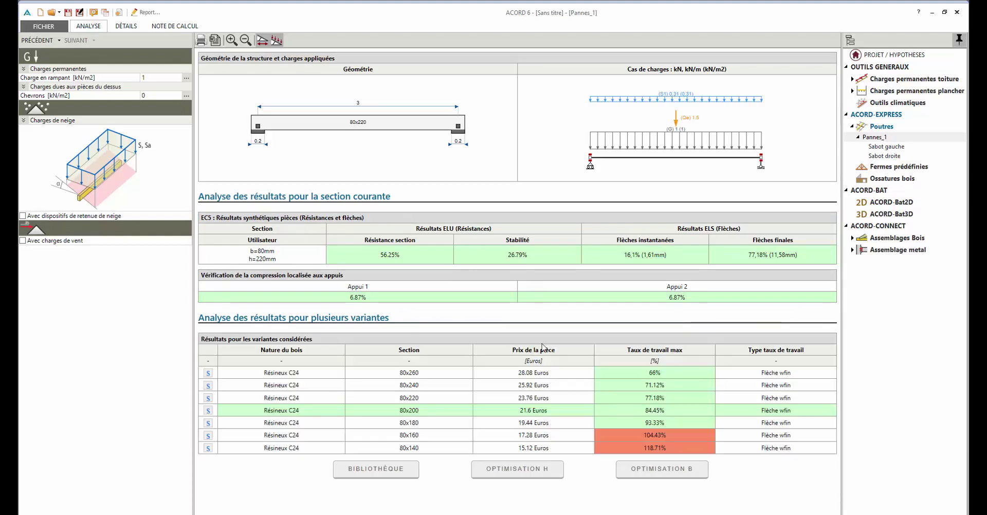
{"action": "left_click", "coordinate": [209, 410]}
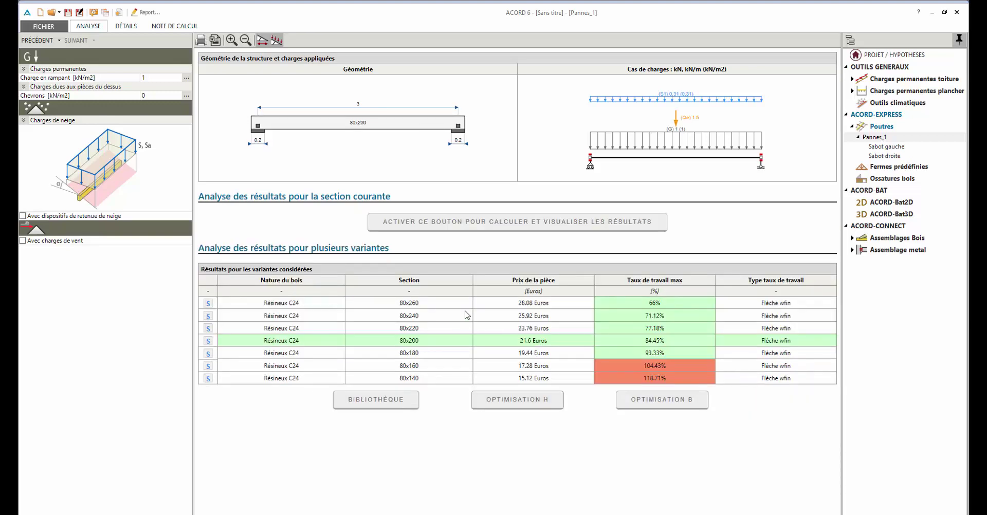
{"action": "left_click", "coordinate": [480, 229]}
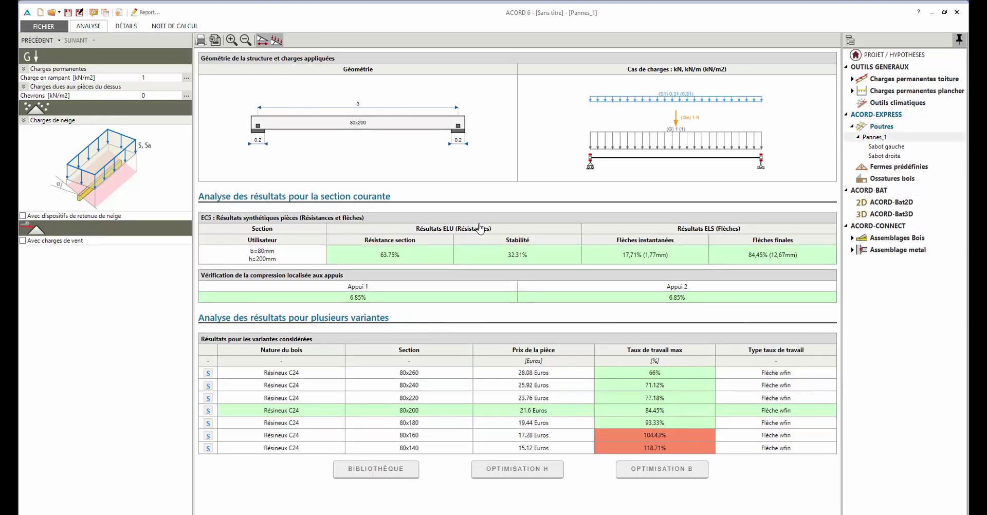
- Review the detailed ELU and ELS checks and the calculation note for the purlin
{"action": "left_click", "coordinate": [129, 30]}
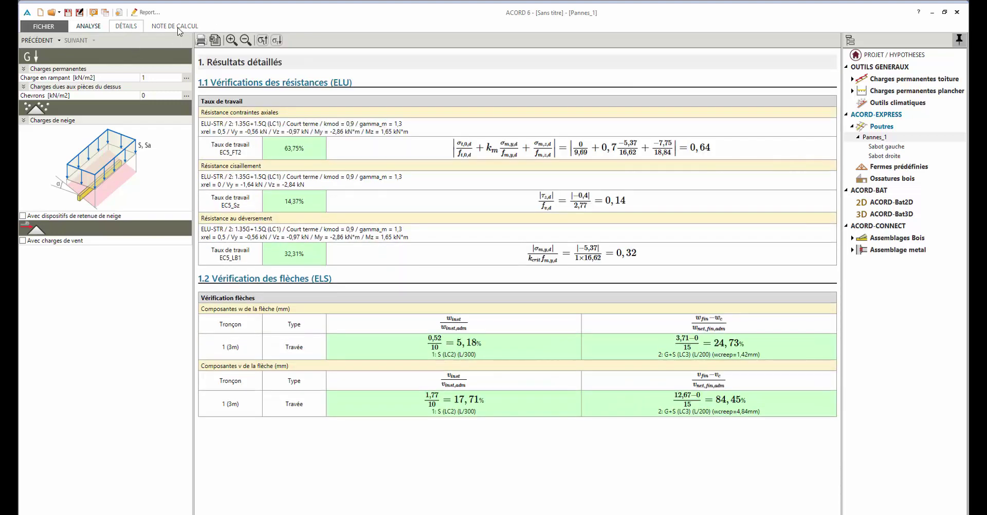
{"action": "left_click", "coordinate": [178, 28]}
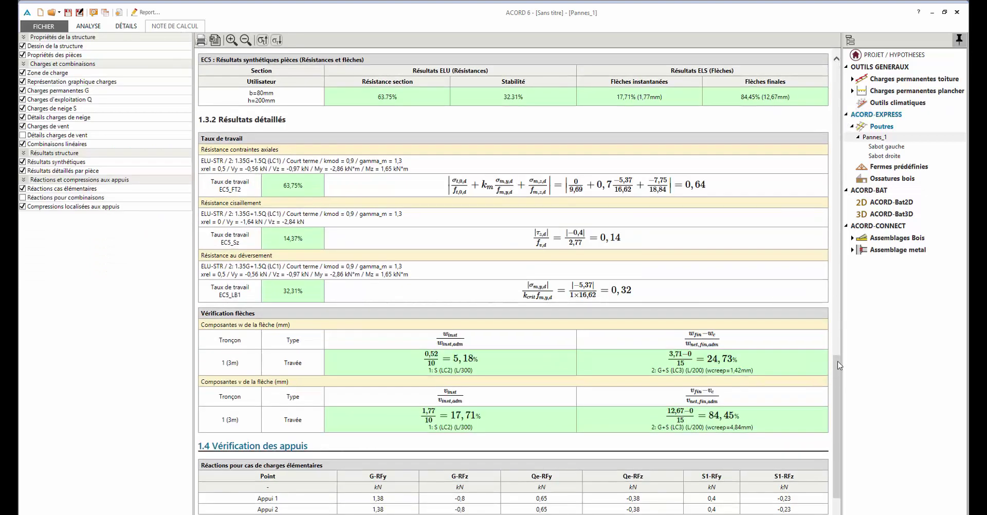
{"action": "left_click_drag", "start_coordinate": [837, 366], "coordinate": [836, 81]}
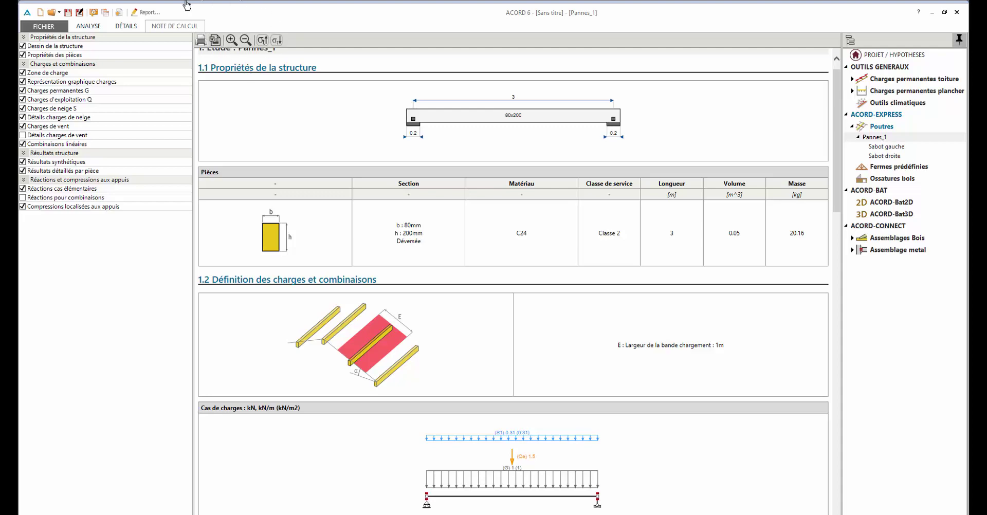
- Return to the structure definition, switch to Standard working mode and give the purlin three supports with a left overhang
{"action": "left_click", "coordinate": [90, 28]}
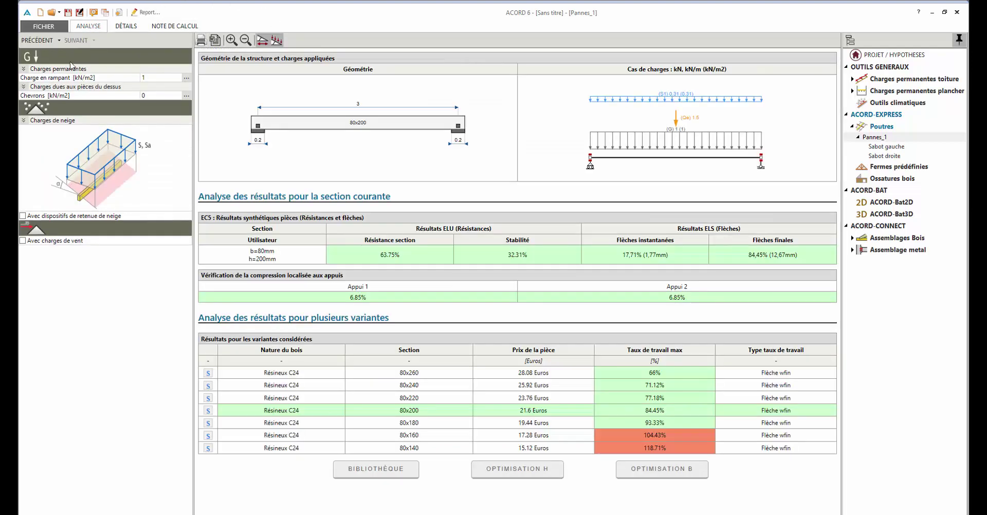
{"action": "left_click", "coordinate": [59, 41]}
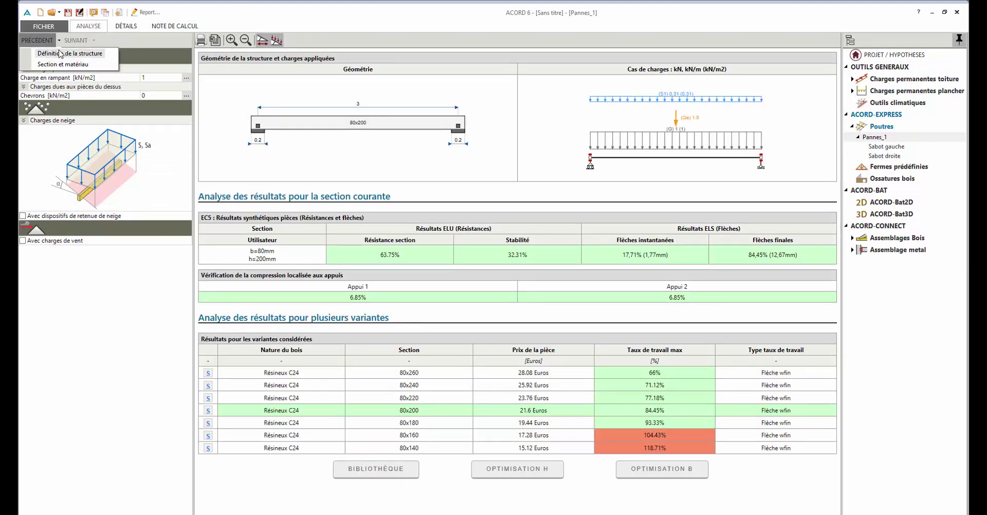
{"action": "left_click", "coordinate": [60, 54]}
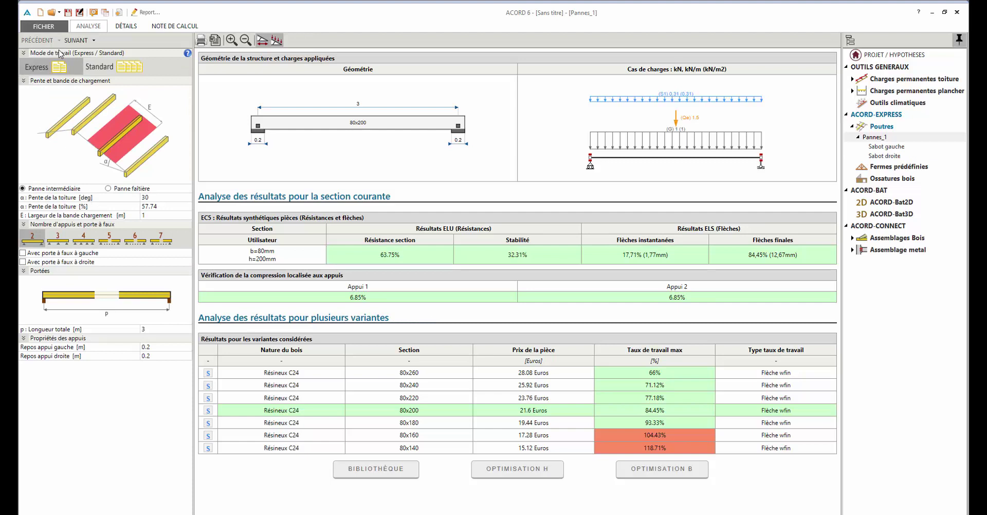
{"action": "left_click", "coordinate": [111, 74]}
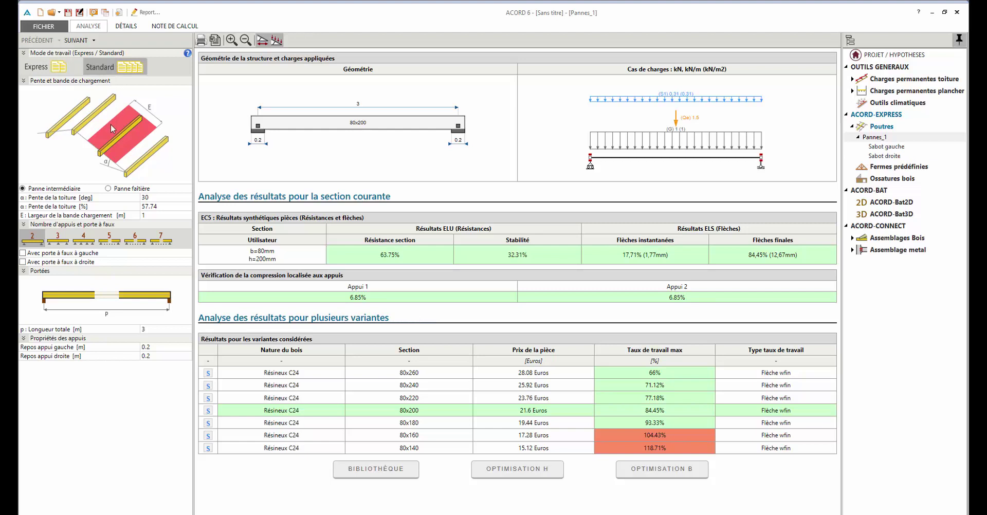
{"action": "left_click", "coordinate": [65, 242]}
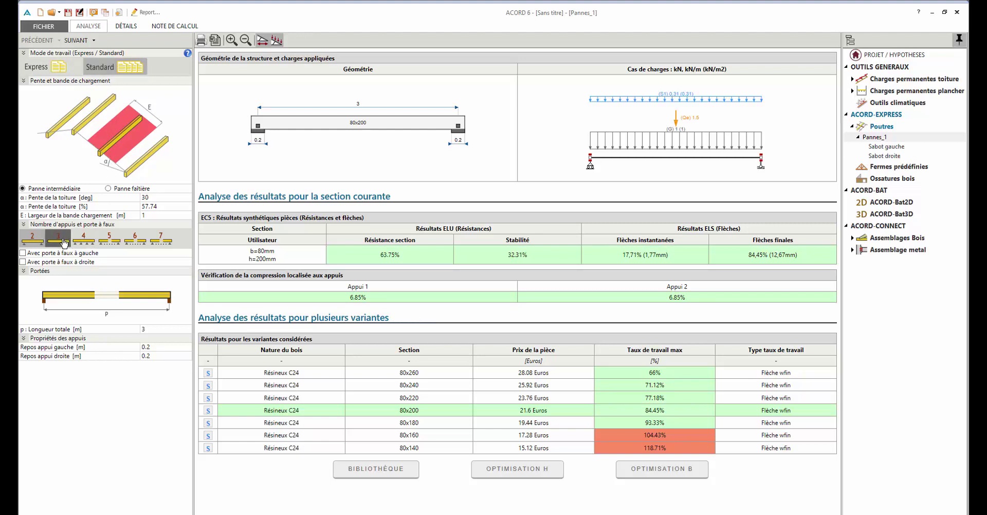
{"action": "left_click", "coordinate": [34, 253]}
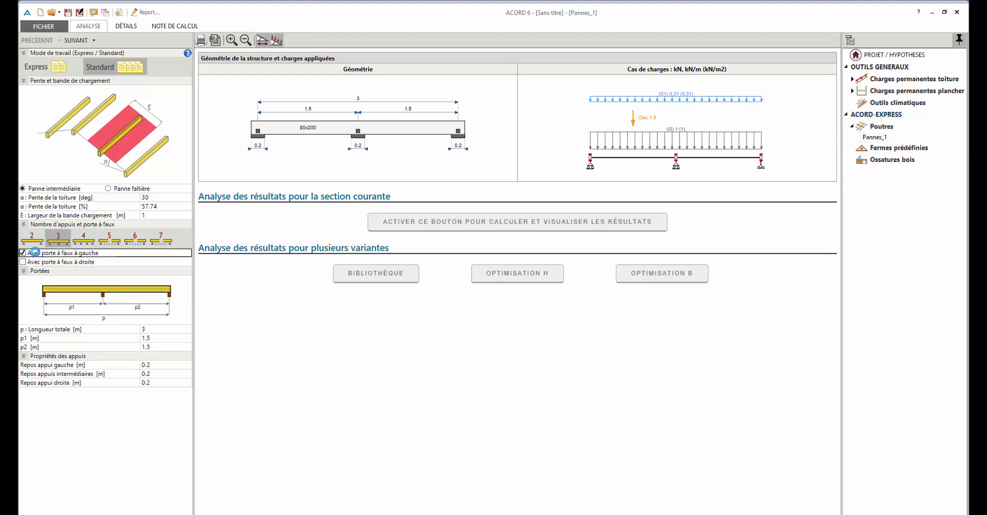
- Set the total length to 7 m, the left overhang to 1 m and the left support bearing to 0.1 m
{"action": "left_click", "coordinate": [152, 330]}
{"action": "type", "text": "7"}
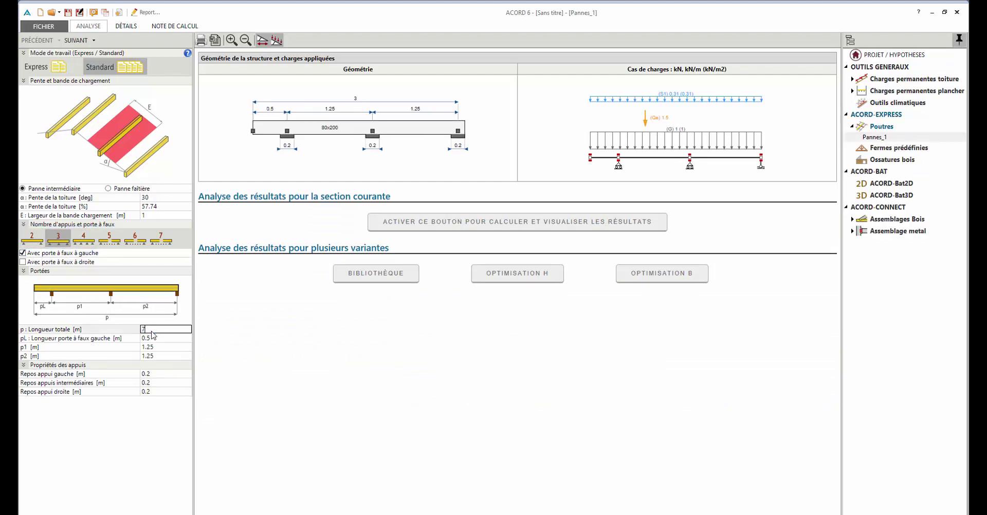
{"action": "left_click", "coordinate": [161, 338]}
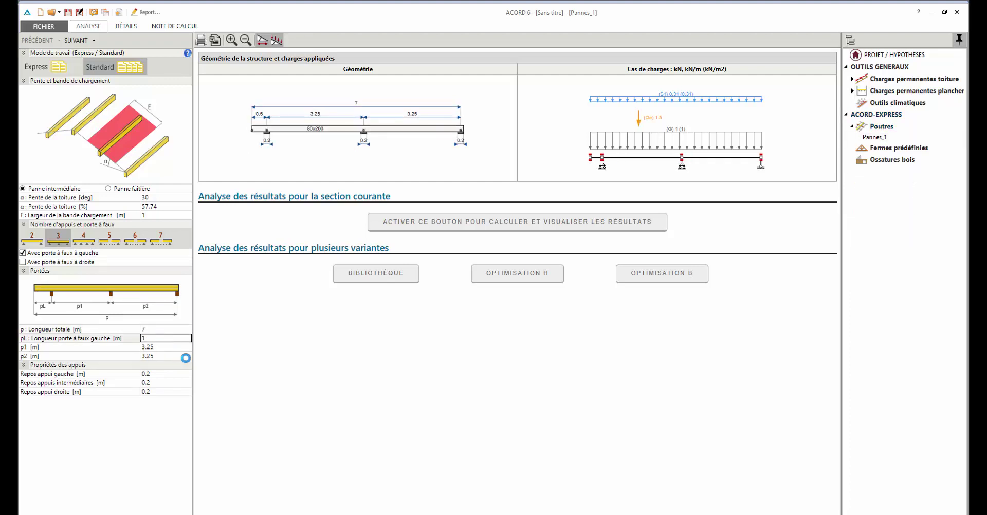
{"action": "key", "text": "Tab"}
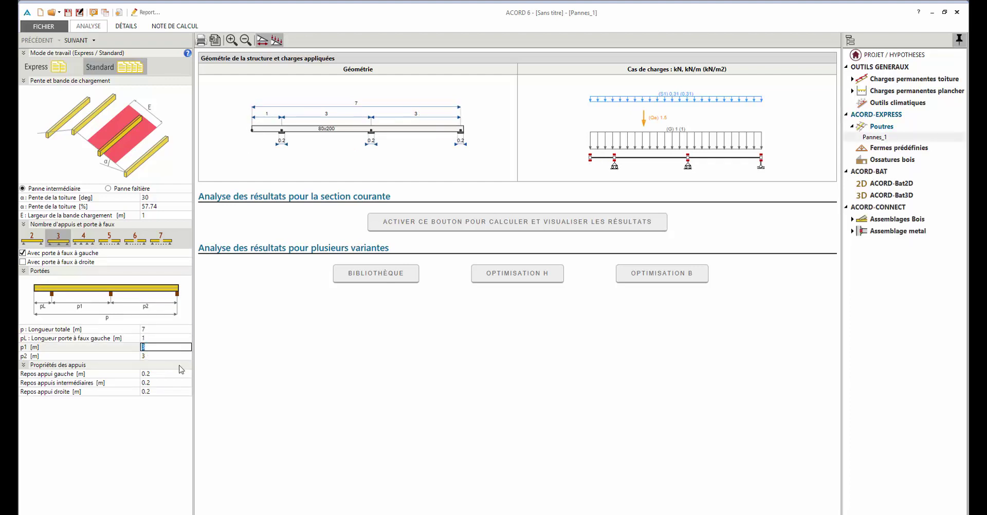
{"action": "left_click", "coordinate": [152, 376]}
{"action": "type", "text": "0.1"}
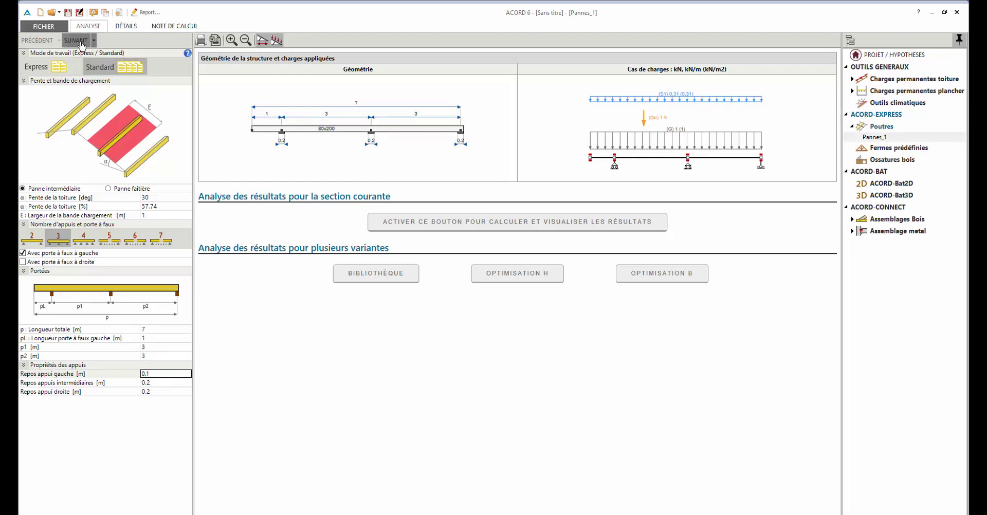
{"action": "left_click", "coordinate": [80, 41]}
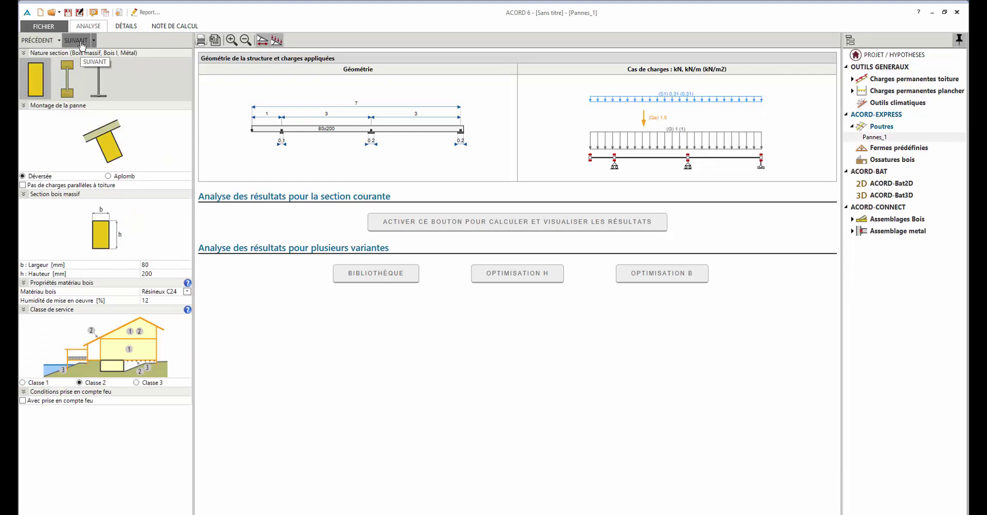
- Explore the commercial I-beam and metal section types for the purlin and return to the solid timber section
{"action": "left_click", "coordinate": [70, 78]}
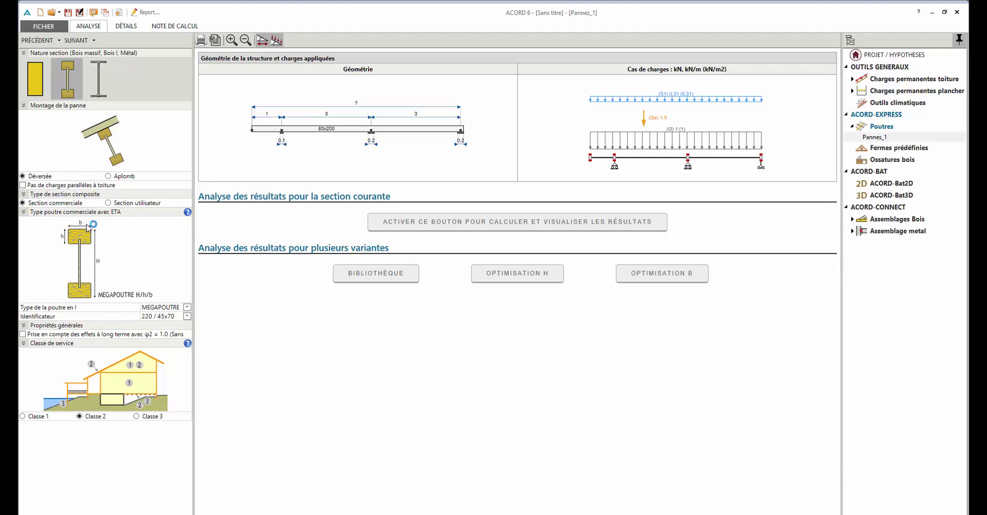
{"action": "left_click", "coordinate": [188, 308]}
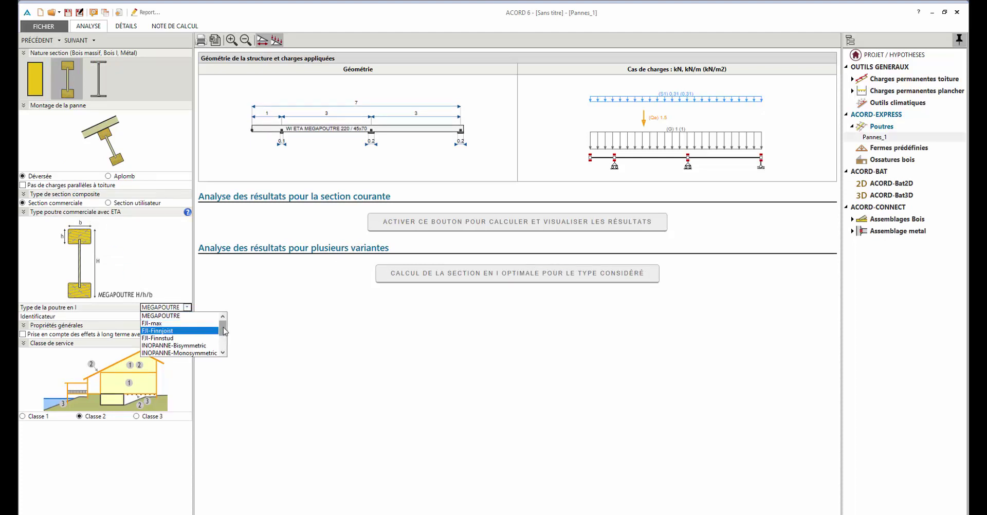
{"action": "scroll", "coordinate": [224, 332], "scroll_direction": "down", "scroll_amount": 1}
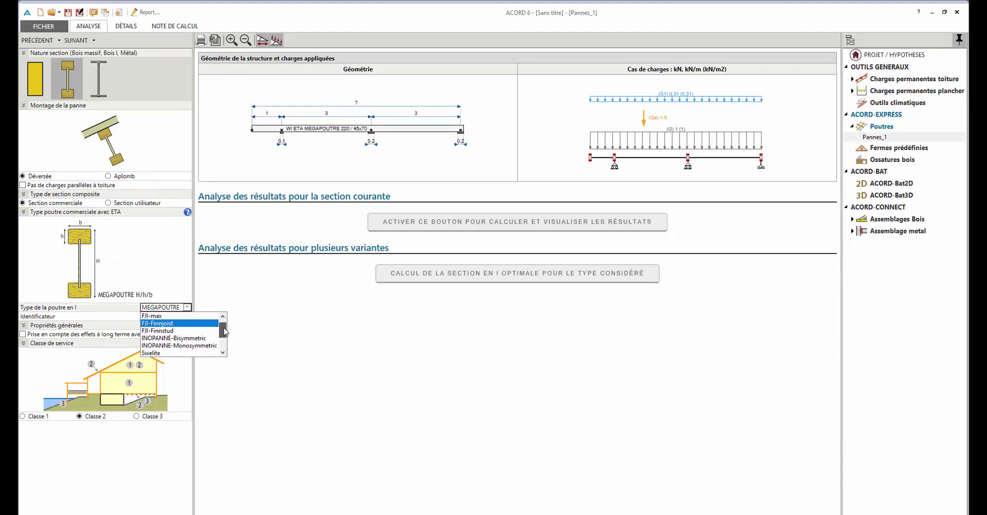
{"action": "scroll", "coordinate": [224, 331], "scroll_direction": "up", "scroll_amount": 1}
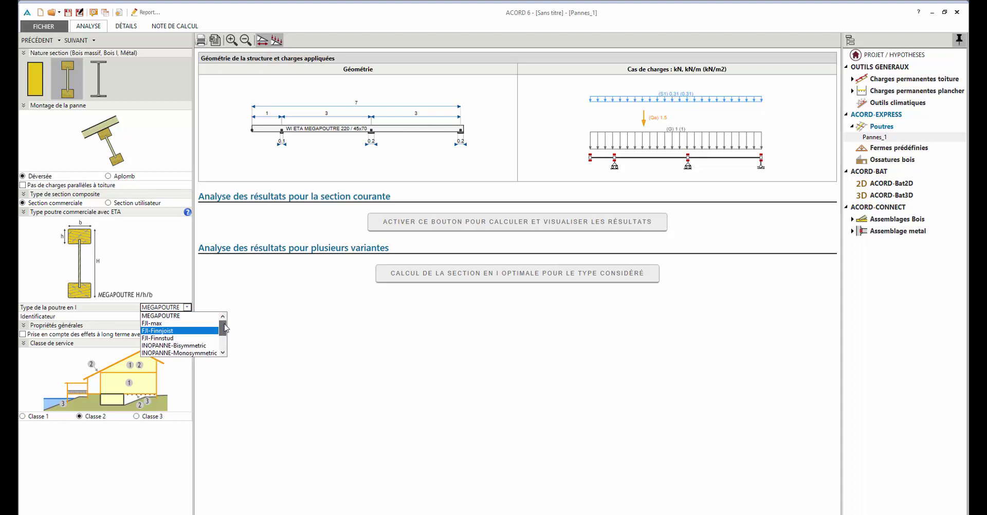
{"action": "left_click", "coordinate": [103, 80]}
{"action": "left_click", "coordinate": [188, 203]}
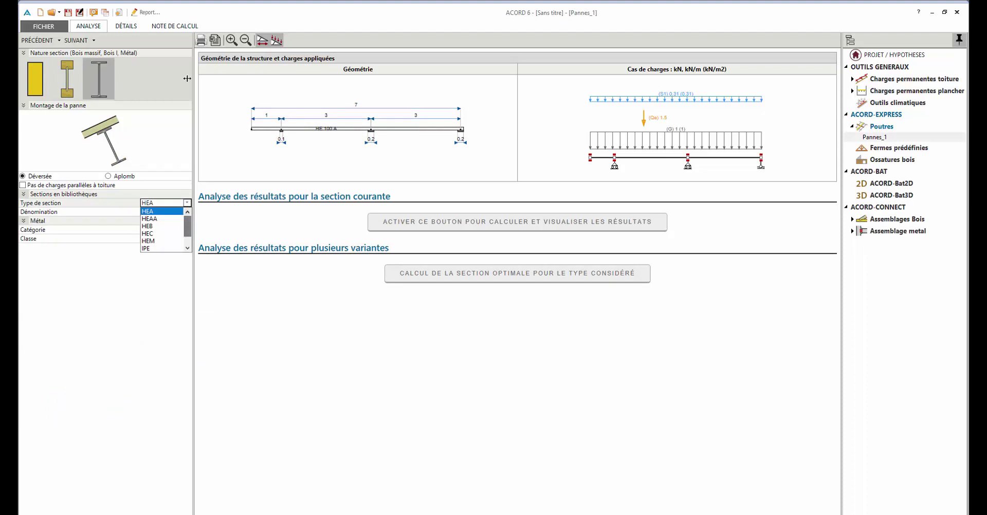
{"action": "left_click", "coordinate": [47, 78]}
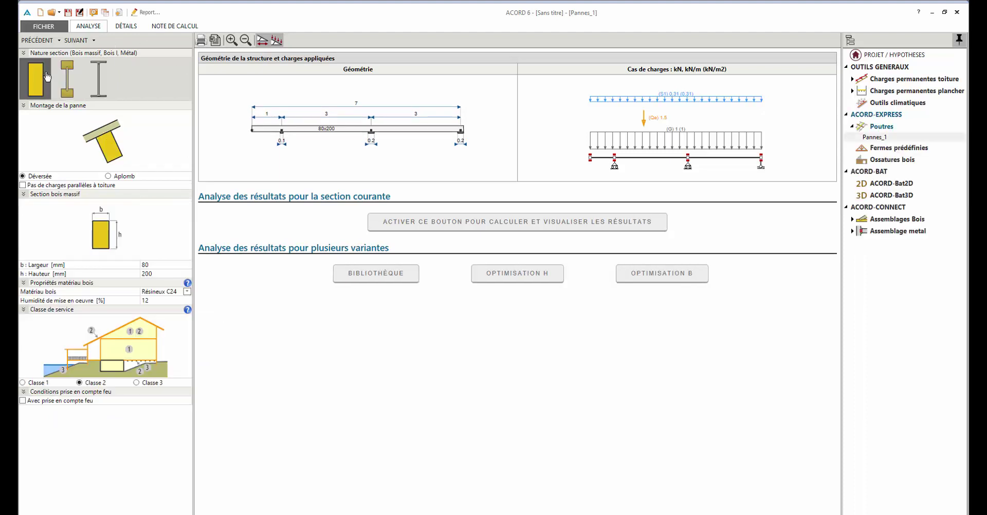
- Set the purlin mounting to Aplomb with a Rectangle à angle abattu section and a b2 of 30 mm
{"action": "left_click", "coordinate": [109, 176]}
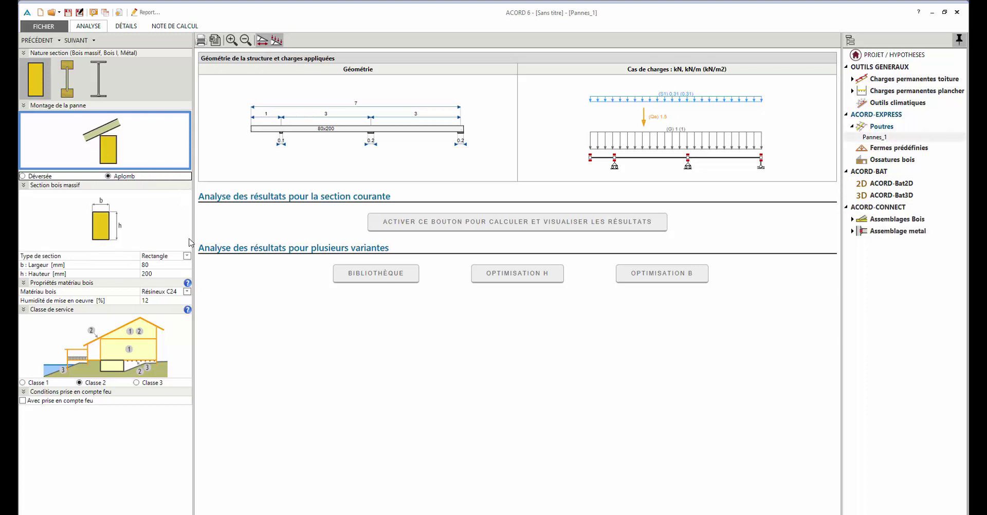
{"action": "left_click", "coordinate": [187, 257]}
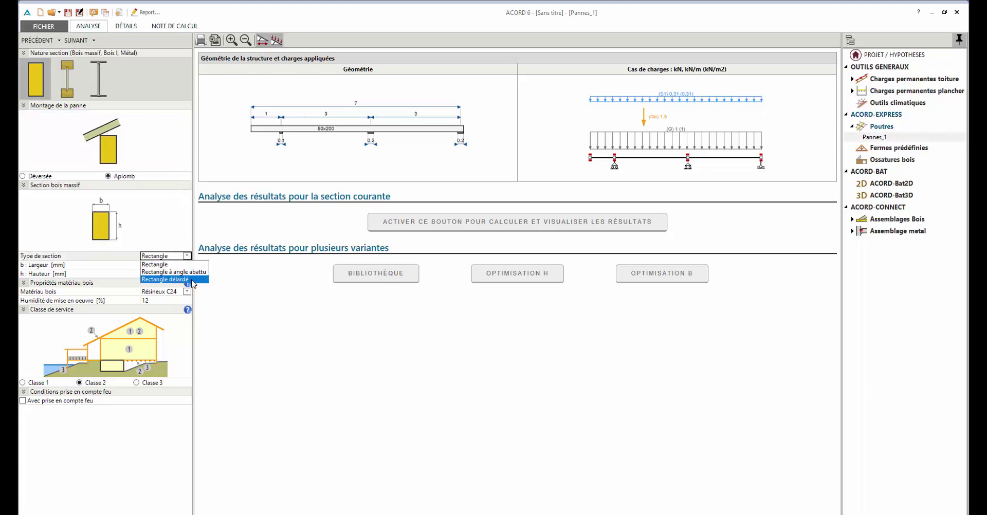
{"action": "left_click", "coordinate": [191, 276]}
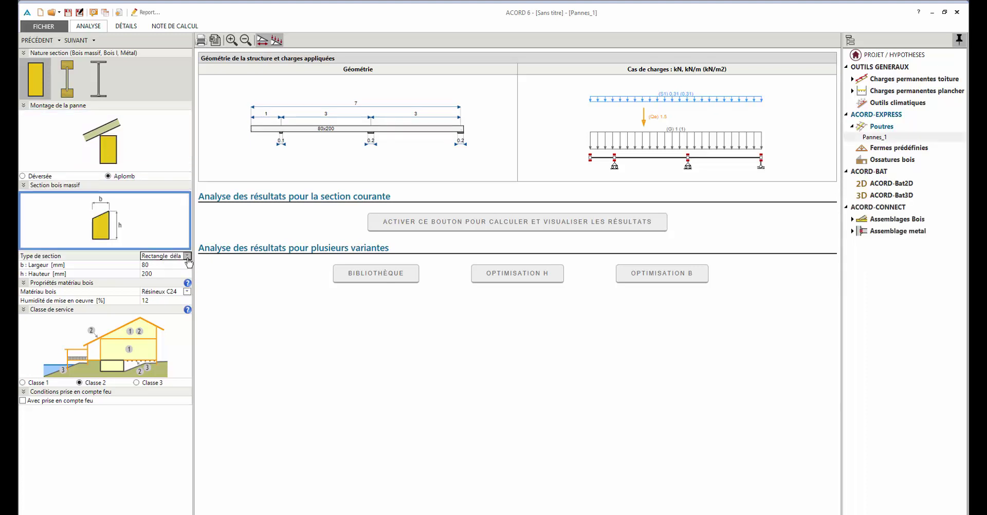
{"action": "left_click", "coordinate": [187, 256]}
{"action": "left_click", "coordinate": [199, 271]}
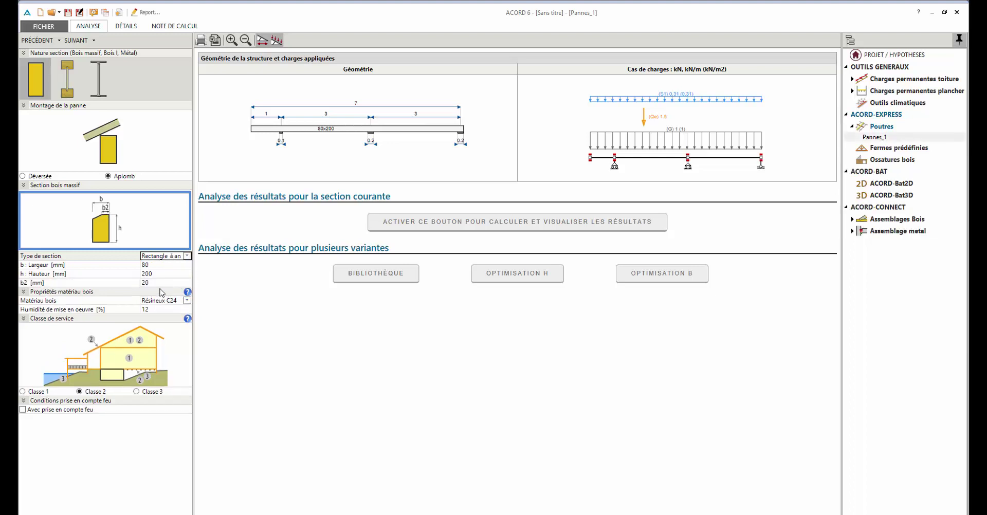
{"action": "left_click", "coordinate": [158, 284]}
{"action": "type", "text": "30"}
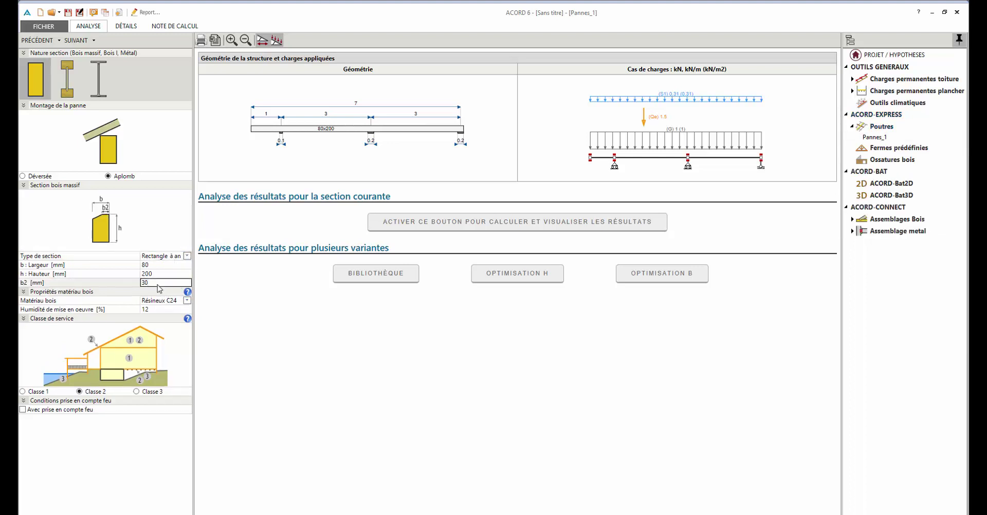
- Set the timber's installation moisture content (Humidité de mise en oeuvre) to 15 %
{"action": "key", "text": "Tab"}
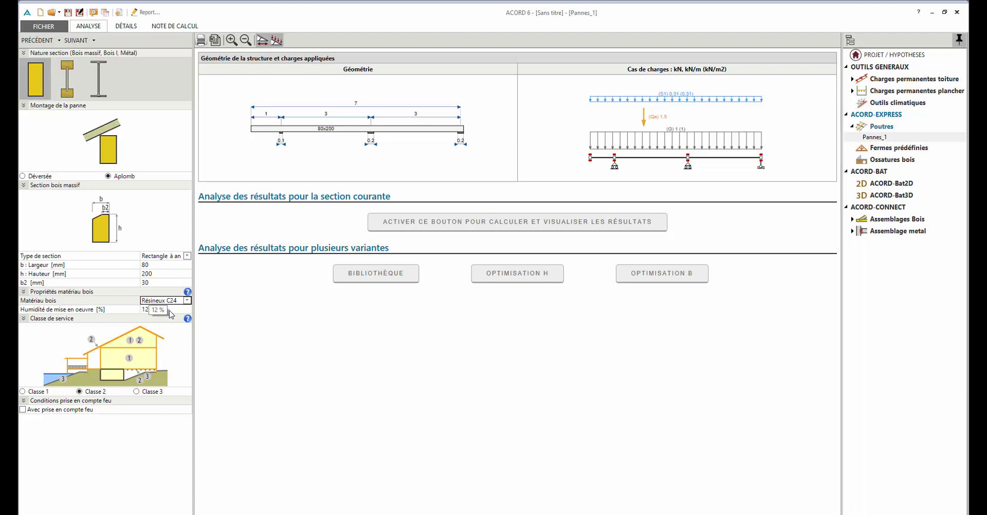
{"action": "left_click", "coordinate": [168, 310]}
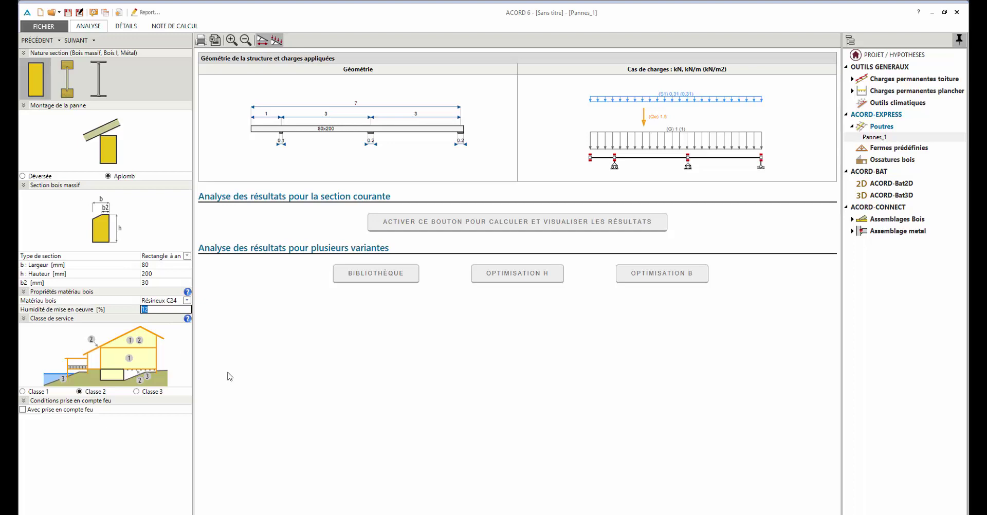
{"action": "type", "text": "15"}
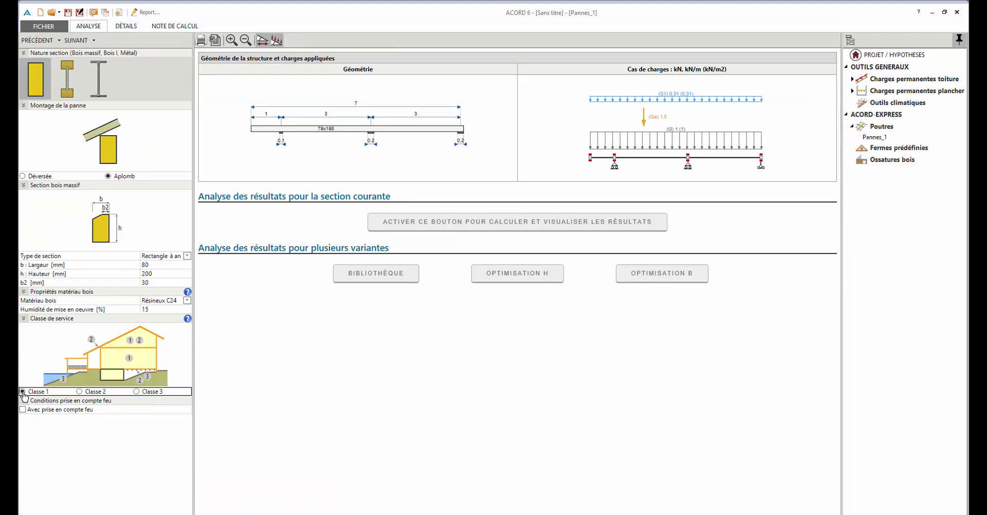
- Assign service class 1 and enable the fire check with three exposed sides and protection on all faces
{"action": "left_click", "coordinate": [22, 391]}
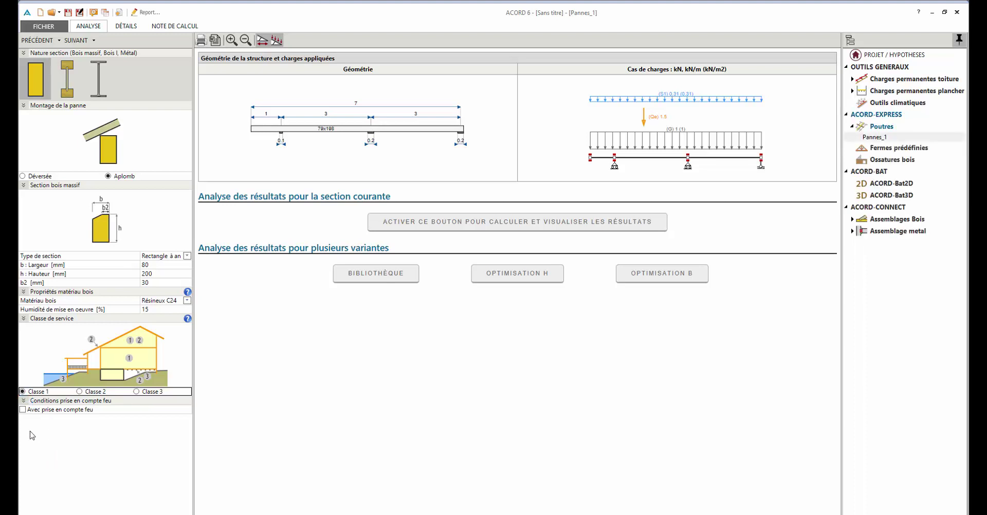
{"action": "left_click", "coordinate": [23, 409]}
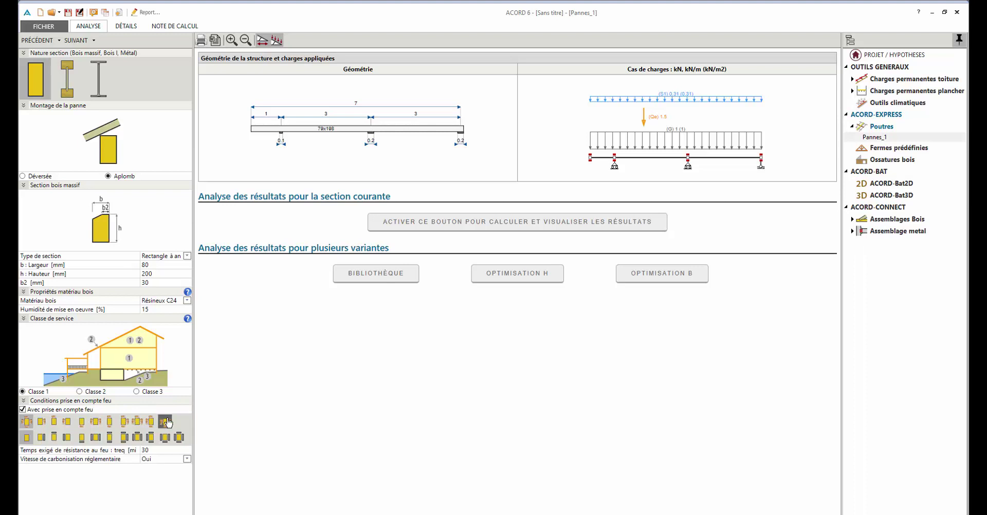
{"action": "left_click", "coordinate": [178, 438]}
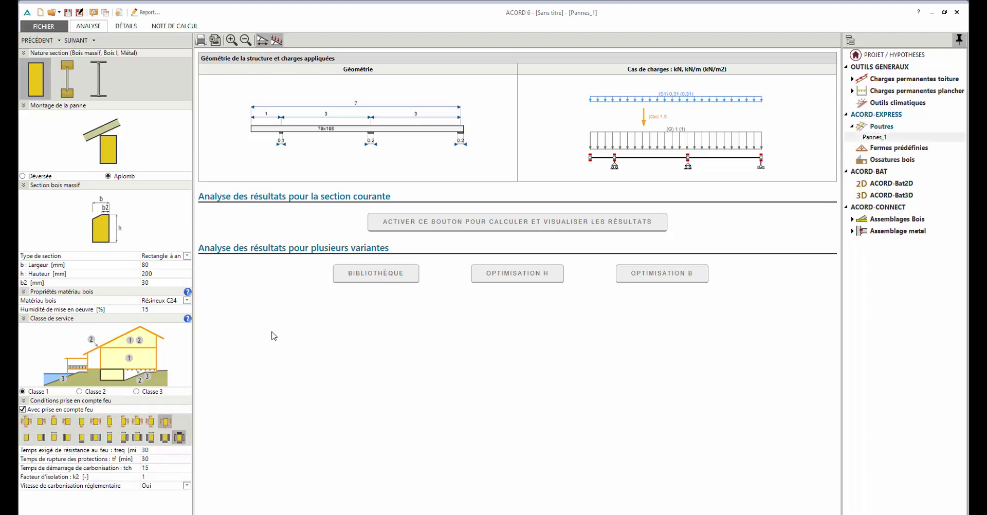
- Continue to the permanent loads and set the zone 1 fragile load percentage (PF) to 15 %
{"action": "left_click", "coordinate": [77, 41]}
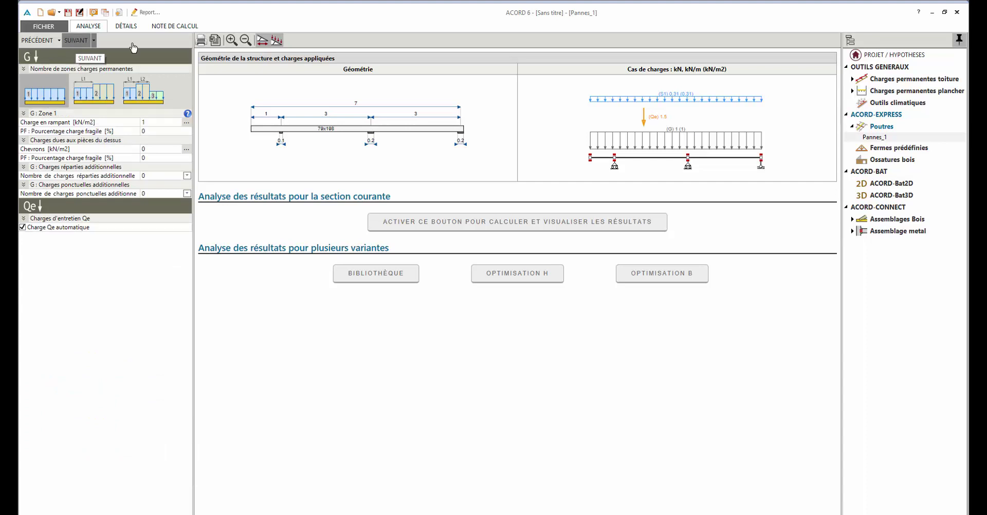
{"action": "left_click", "coordinate": [175, 133]}
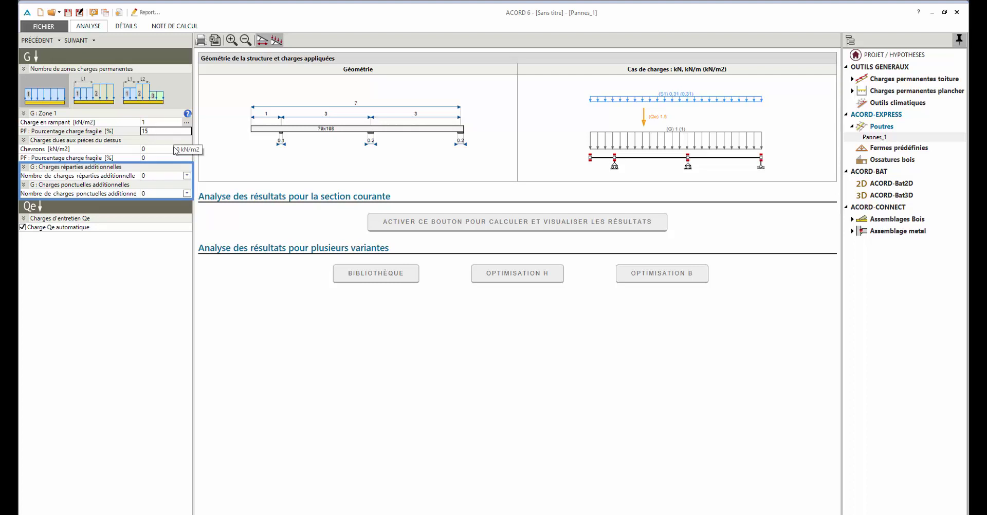
- Include wind loads on the purlin and switch both snow and wind loads from automatic to manual values
{"action": "left_click", "coordinate": [81, 42]}
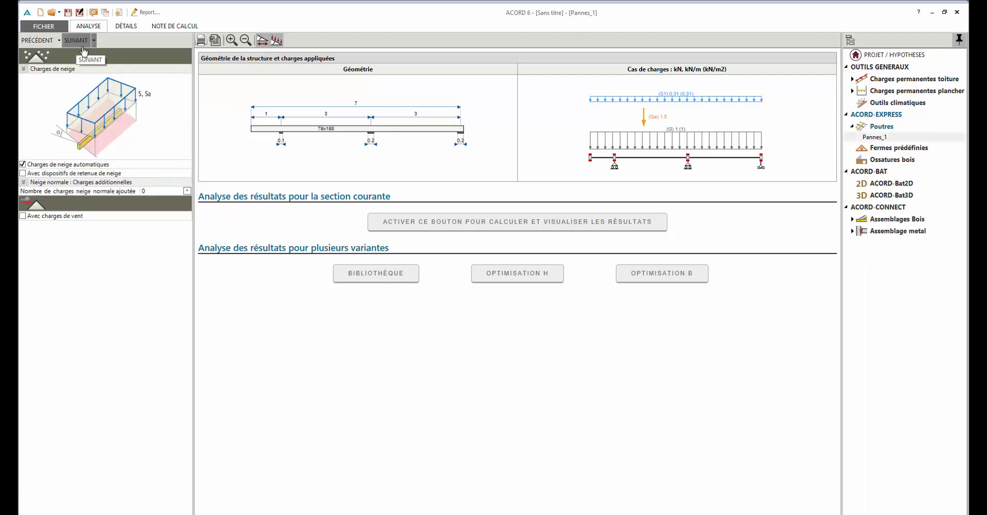
{"action": "left_click", "coordinate": [23, 216]}
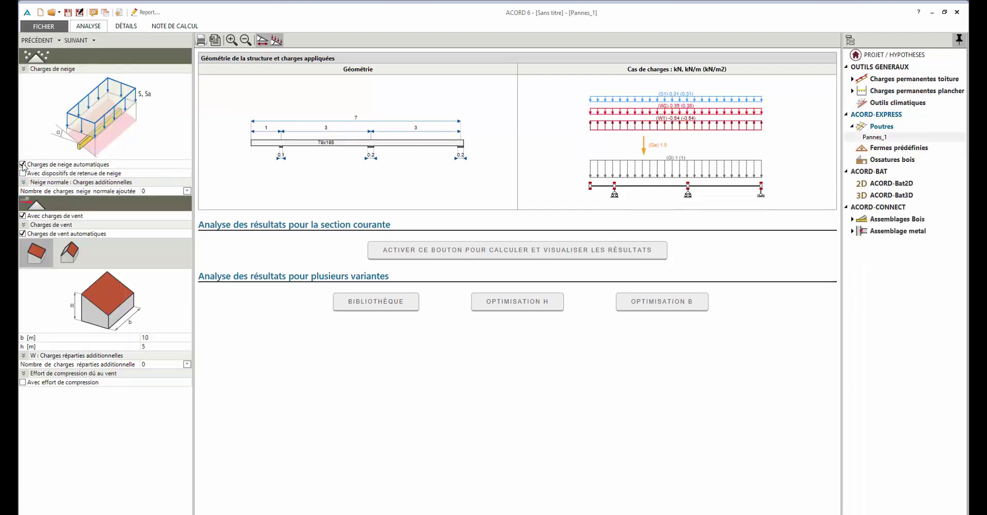
{"action": "left_click", "coordinate": [23, 165]}
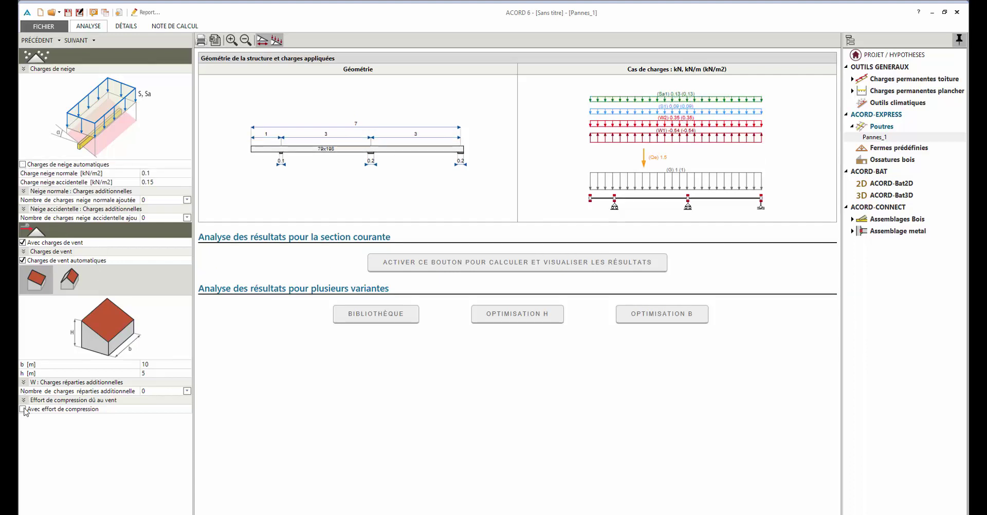
{"action": "left_click", "coordinate": [23, 261]}
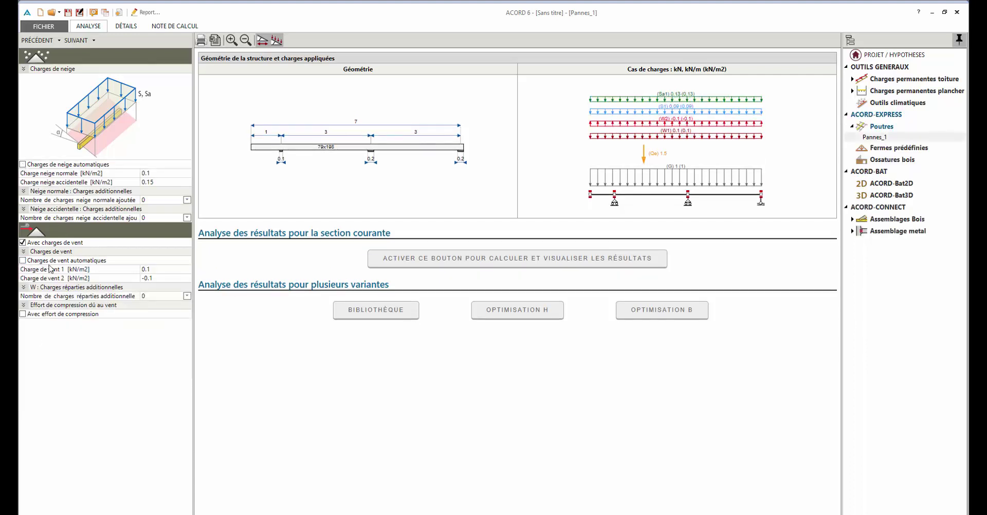
- Add a wind-induced compression force of 2 kN to the purlin
{"action": "left_click", "coordinate": [22, 314]}
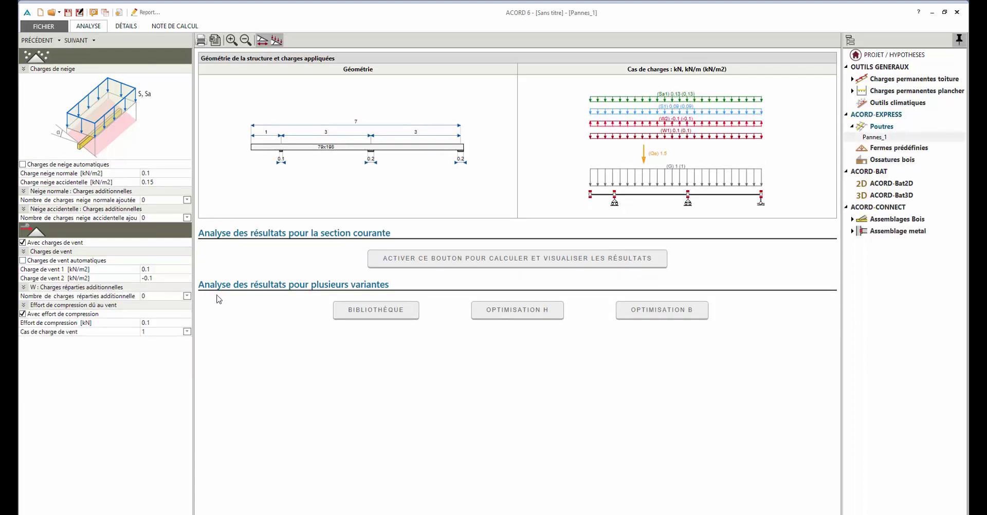
{"action": "left_click", "coordinate": [160, 323]}
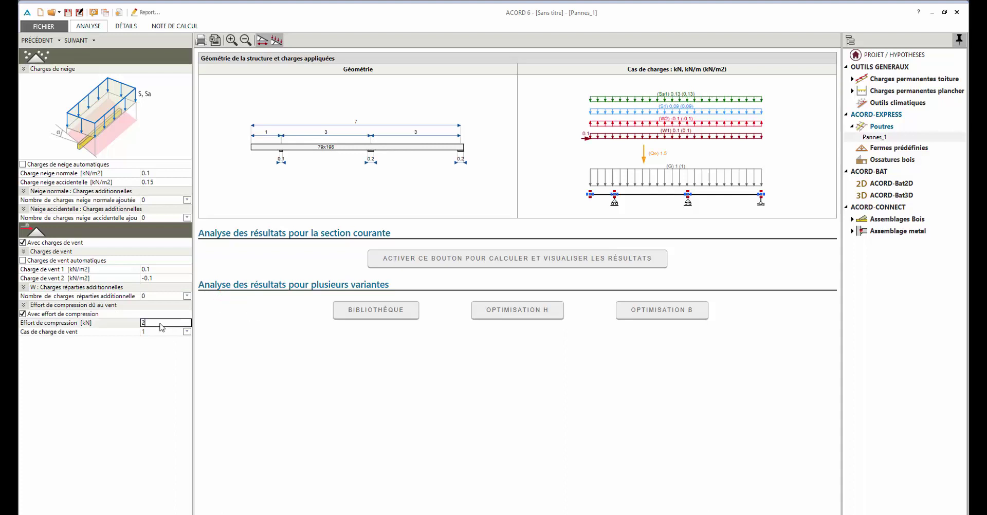
{"action": "type", "text": "2"}
{"action": "key", "text": "Return"}
- Enable the second oeuvre (w2) deflection check and define 1 user point between supports
{"action": "left_click", "coordinate": [78, 41]}
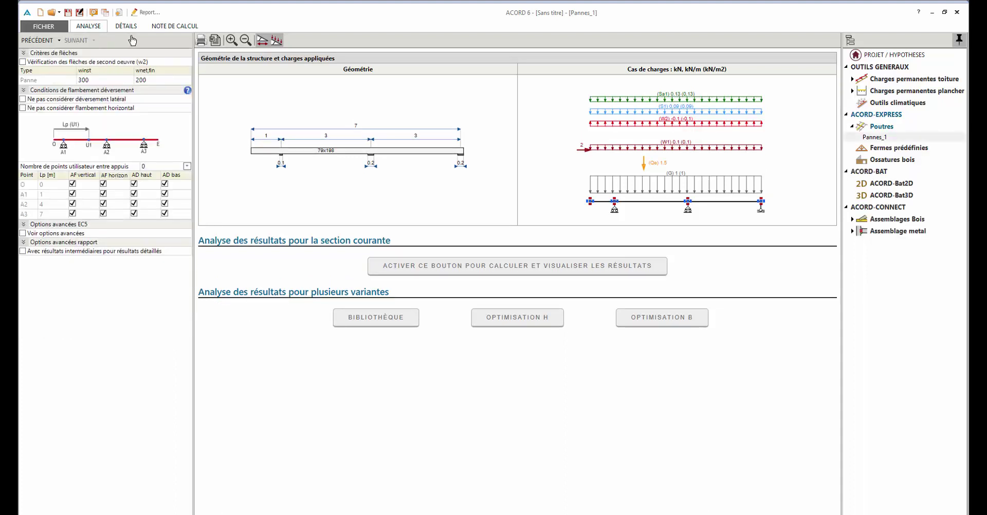
{"action": "left_click", "coordinate": [22, 62]}
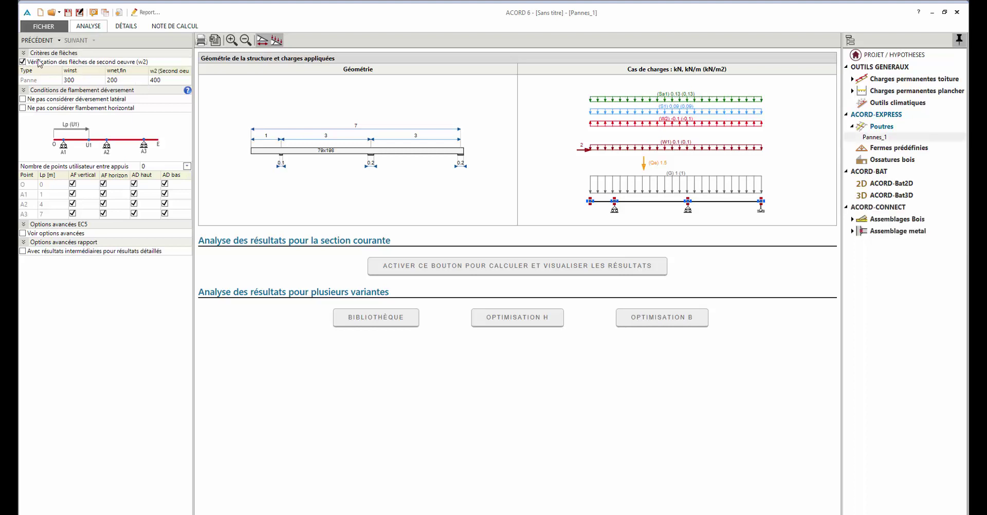
{"action": "left_click", "coordinate": [187, 166]}
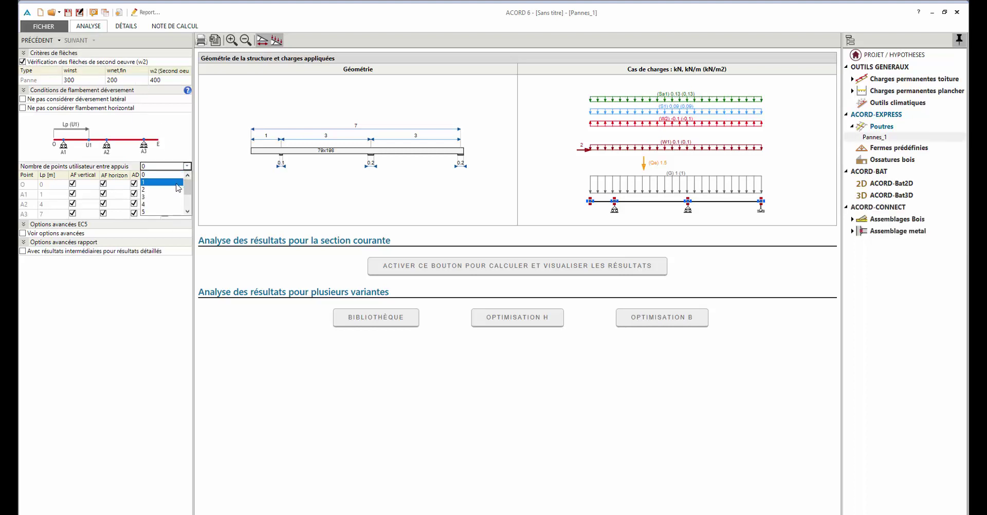
{"action": "left_click", "coordinate": [177, 183]}
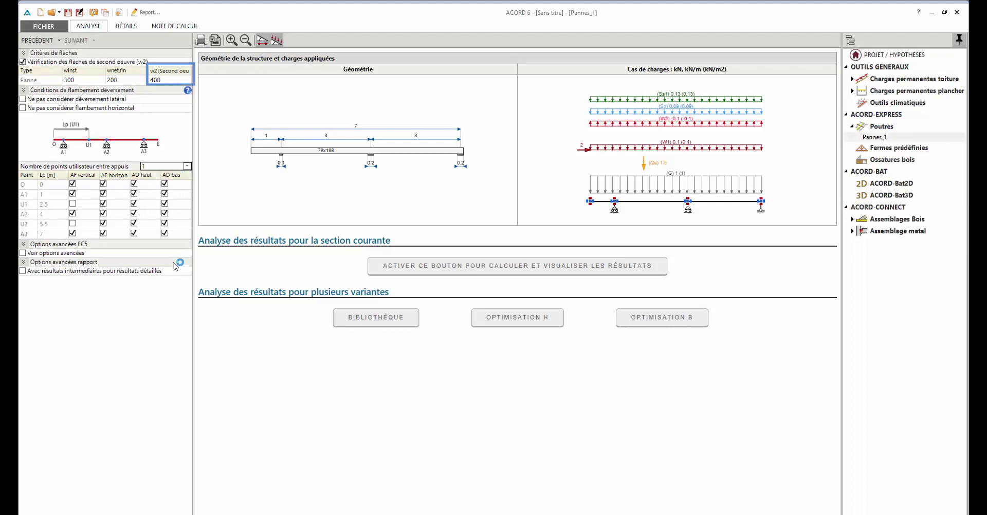
- Remove the AF horizon, AD haut and AD bas restraints at user point U1
{"action": "left_click", "coordinate": [103, 204]}
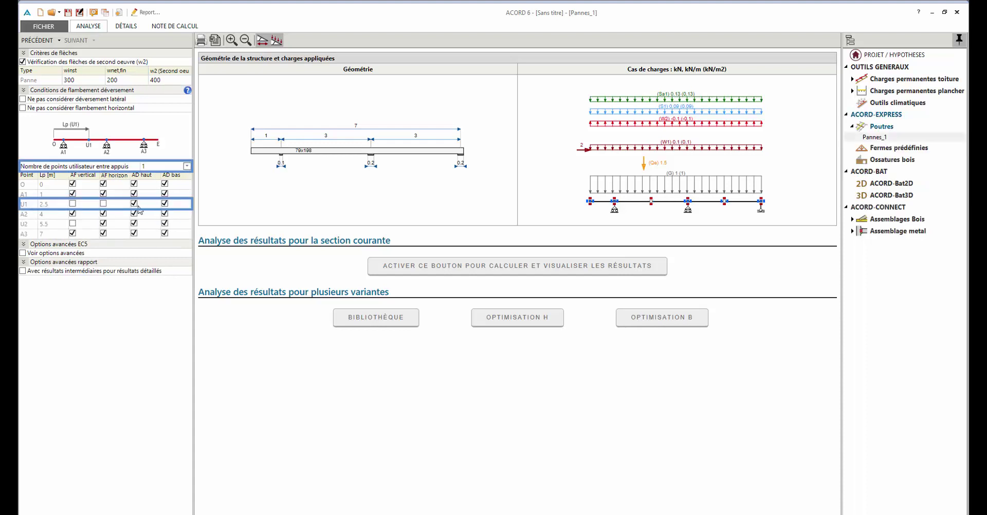
{"action": "left_click", "coordinate": [137, 206]}
{"action": "left_click", "coordinate": [167, 205]}
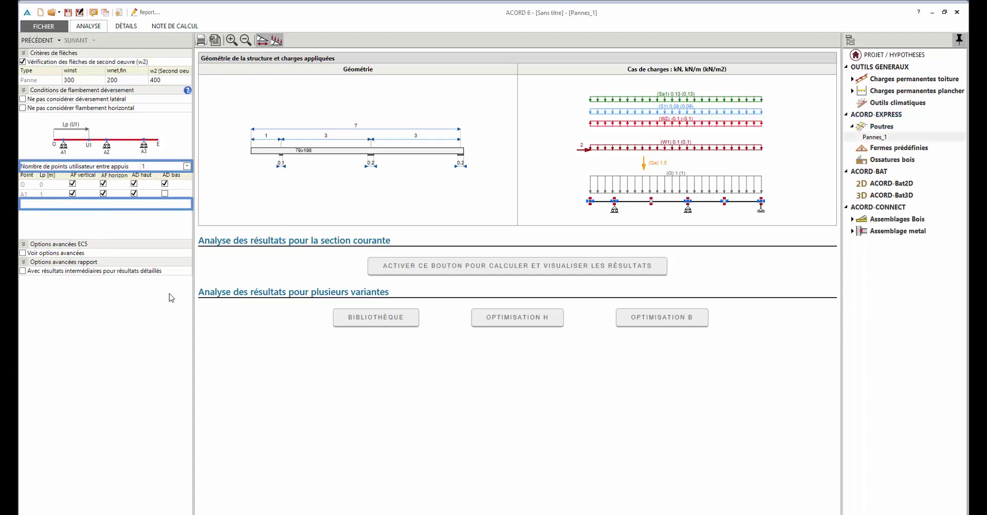
- Calculate and display the results for the current purlin section
{"action": "left_click", "coordinate": [505, 266]}
{"action": "right_click", "coordinate": [504, 268]}
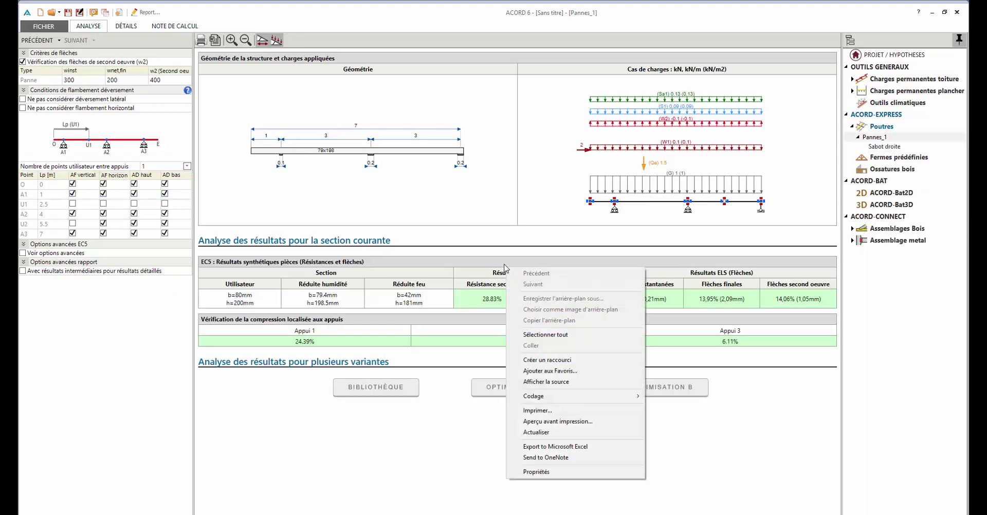
{"action": "key", "text": "Escape"}
- Optimise the section height, adopt the 80x100 Résineux C24 variant and recalculate the results
{"action": "left_click", "coordinate": [518, 387]}
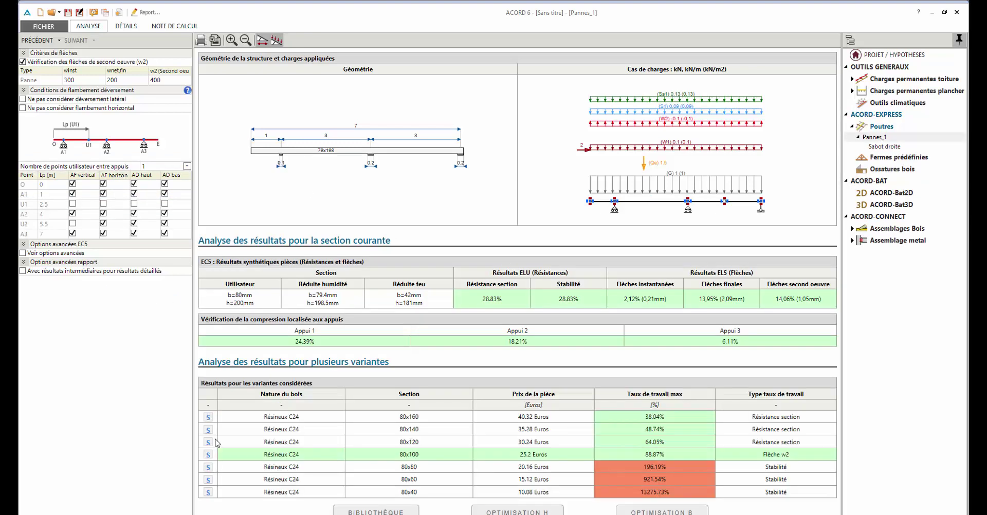
{"action": "left_click", "coordinate": [207, 454]}
{"action": "left_click", "coordinate": [518, 271]}
- Review the detailed results for the fire-reduced section, the ELU resistance checks and the ELS deflection checks
{"action": "left_click", "coordinate": [126, 26]}
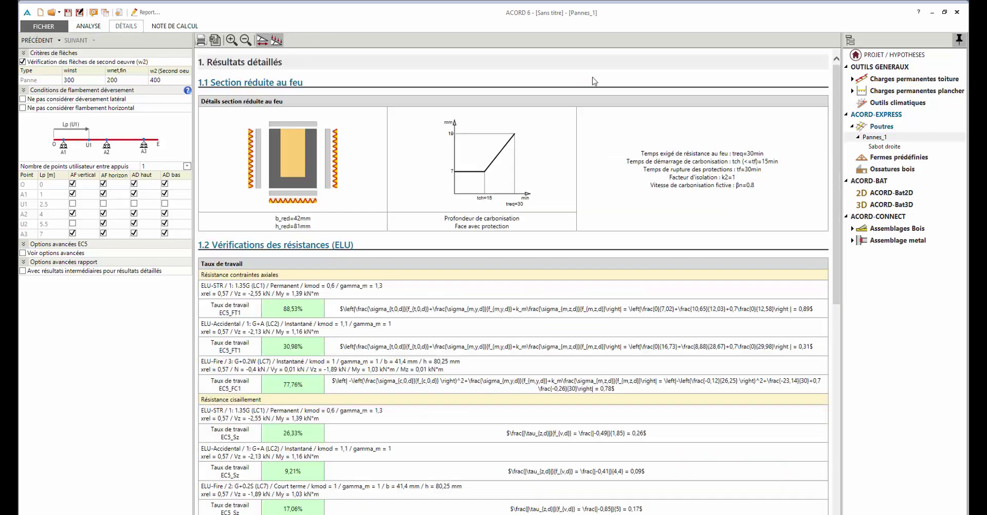
{"action": "scroll", "coordinate": [711, 301], "scroll_direction": "down", "scroll_amount": 3}
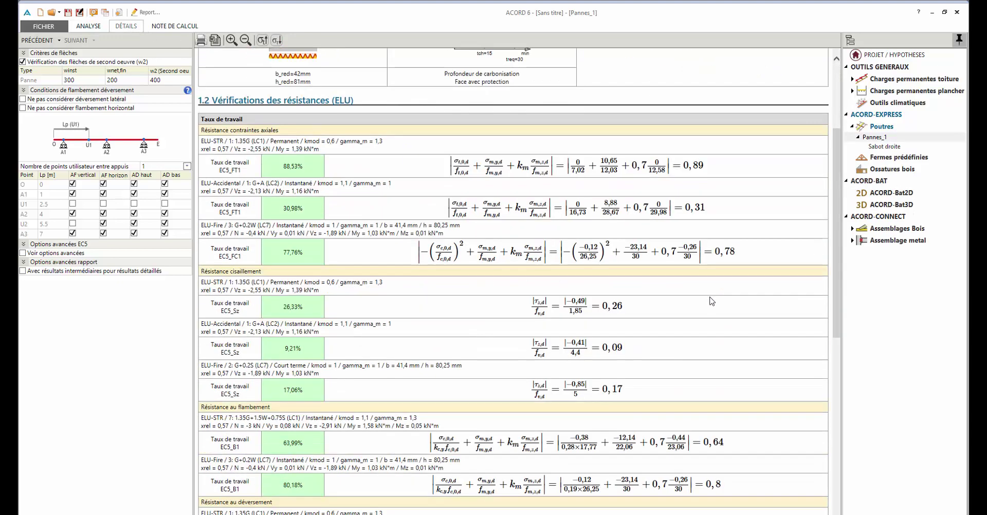
{"action": "scroll", "coordinate": [712, 301], "scroll_direction": "down", "scroll_amount": 5}
{"action": "scroll", "coordinate": [712, 301], "scroll_direction": "down", "scroll_amount": 3}
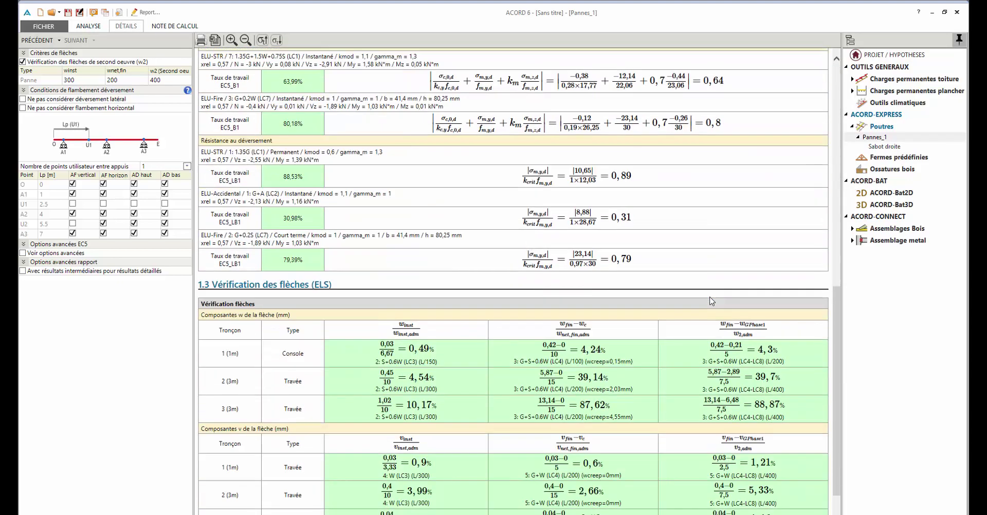
{"action": "scroll", "coordinate": [712, 301], "scroll_direction": "down", "scroll_amount": 1}
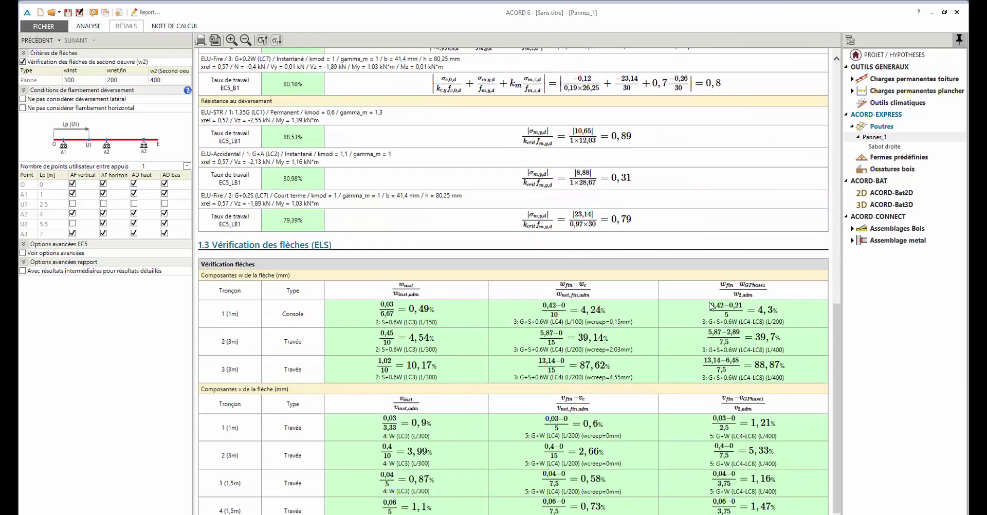